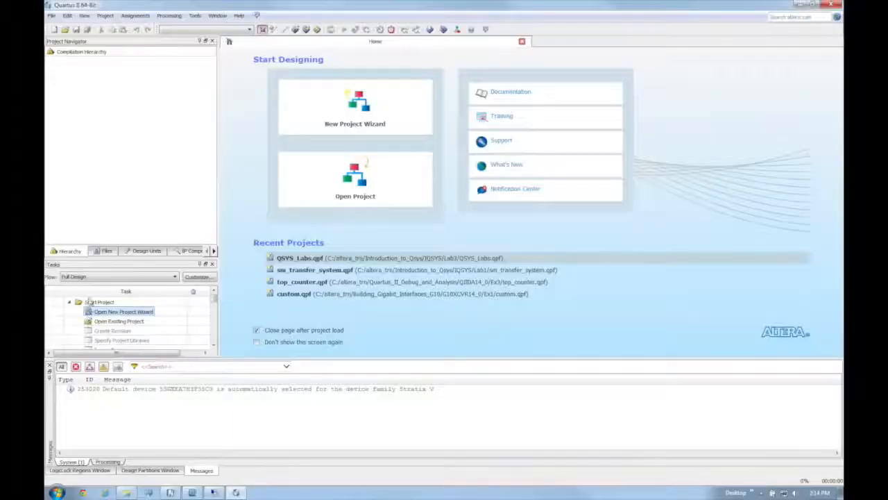
# Start a new project in C:\altera\14.0\my_project, naming the project and its top-level design entity pipemult
pyautogui.click(51, 15)
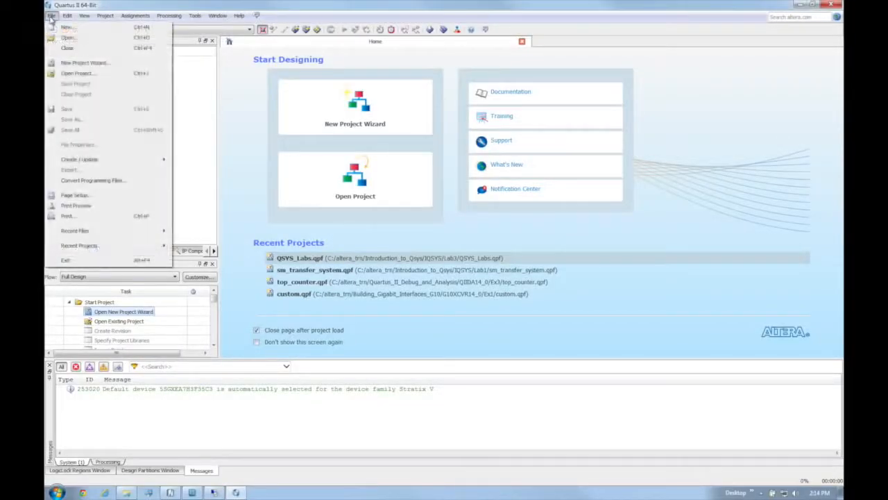
pyautogui.click(83, 63)
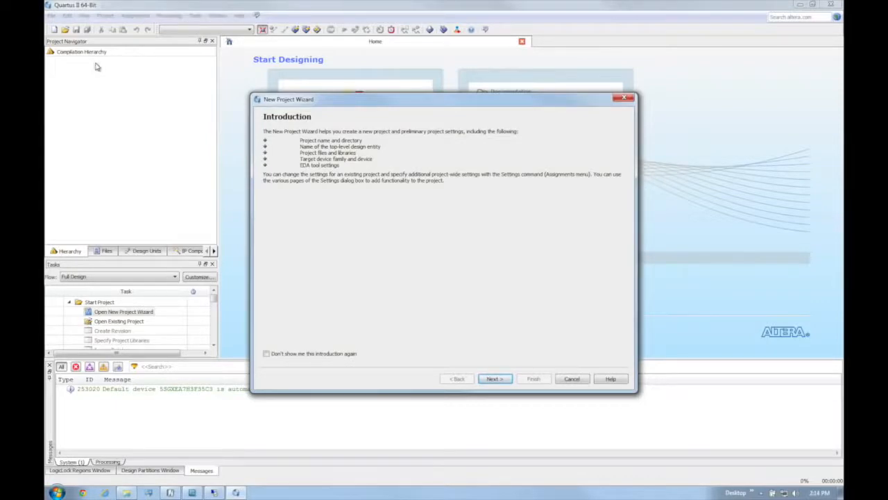
pyautogui.click(494, 379)
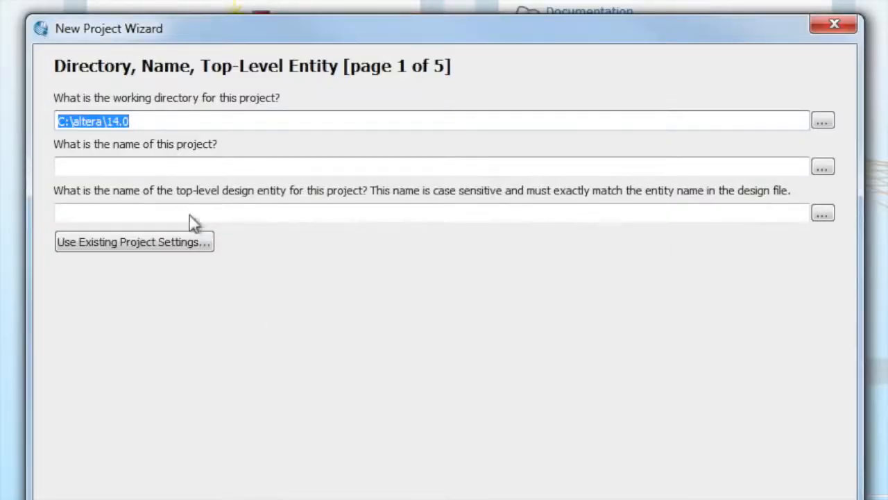
pyautogui.click(155, 125)
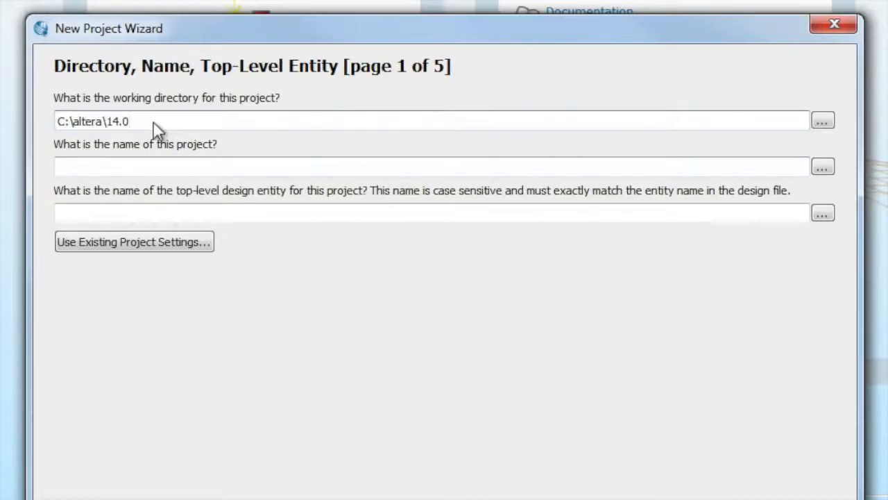
pyautogui.write('\\my_project')
pyautogui.press('Tab')
pyautogui.write('pipe')
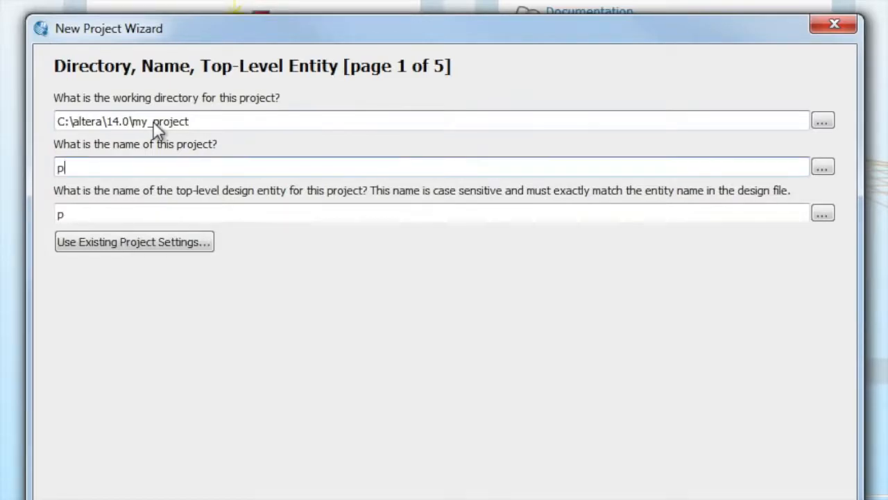
pyautogui.write('mult')
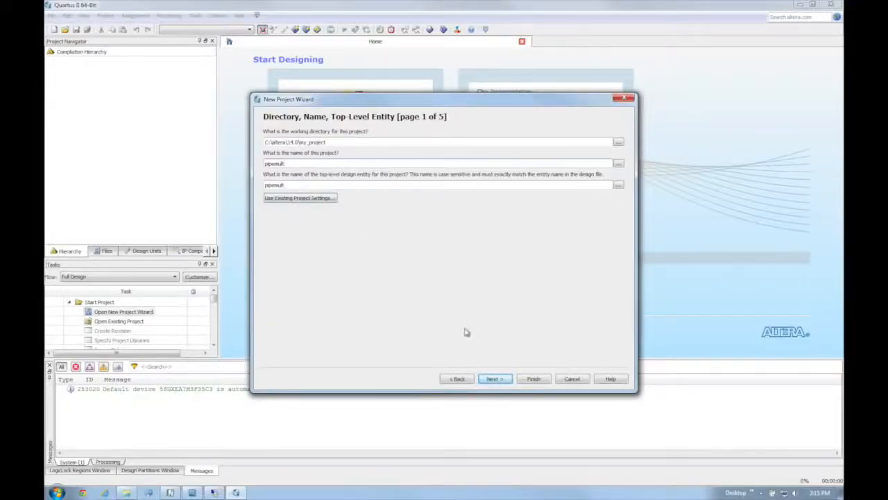
pyautogui.click(494, 379)
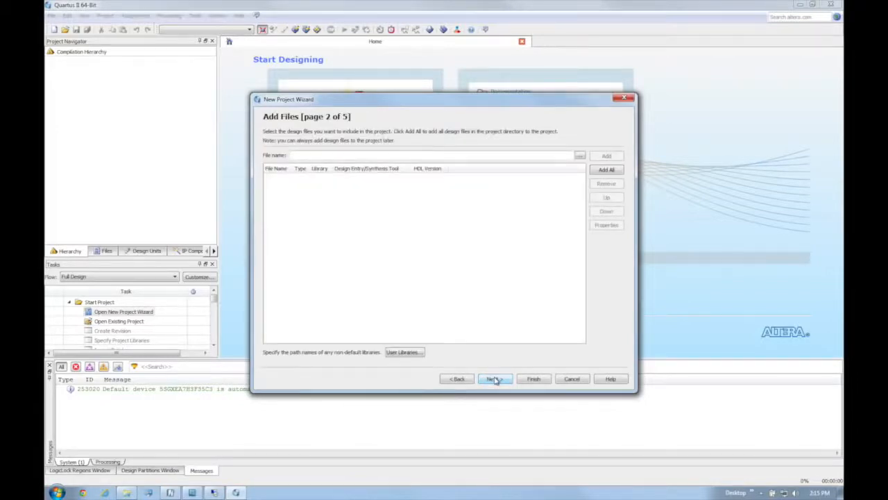
# Continue without adding design files and set the device family to Stratix V (GS/GT/GX/E), restricted to Stratix V GX Mainstream devices
pyautogui.click(493, 379)
pyautogui.click(494, 379)
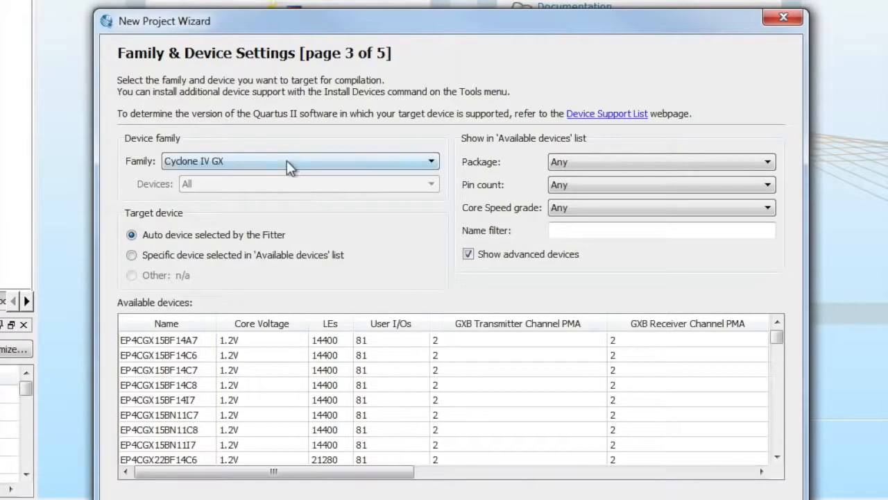
pyautogui.click(358, 176)
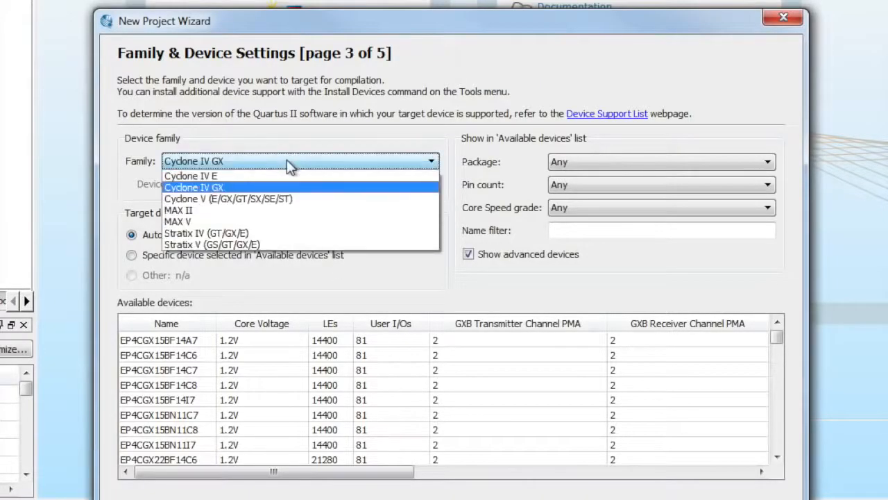
pyautogui.click(282, 244)
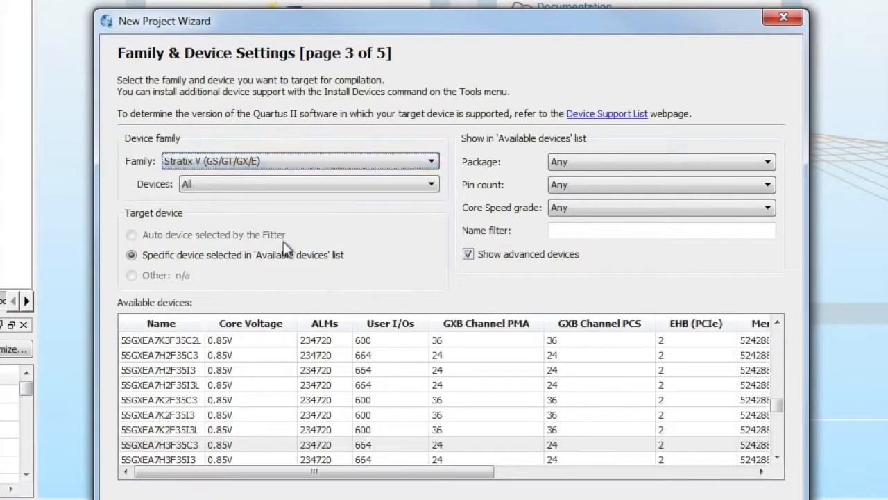
pyautogui.click(278, 184)
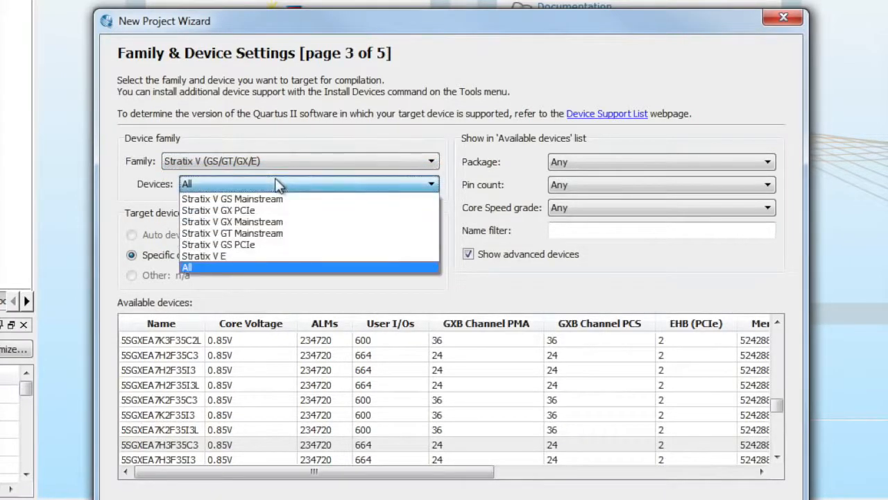
pyautogui.click(290, 222)
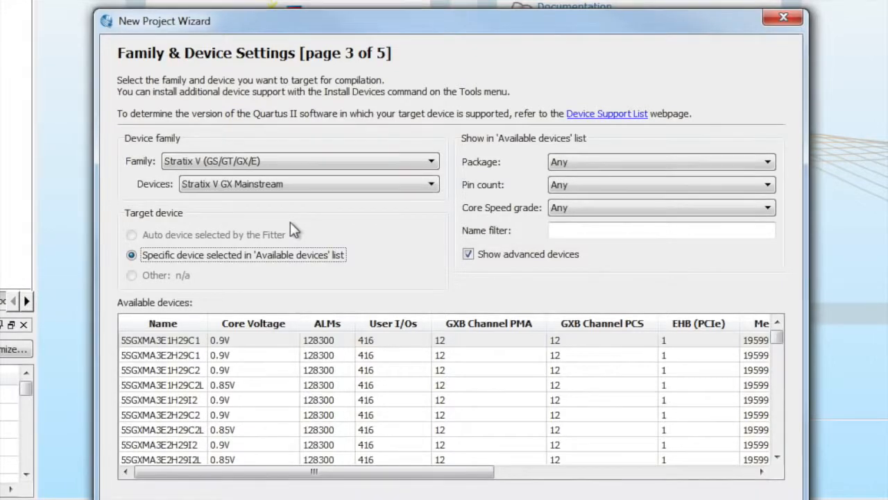
# Filter the available devices by FBGA package, a pin count of 1932 and the Fastest core speed grade
pyautogui.click(611, 164)
pyautogui.click(615, 188)
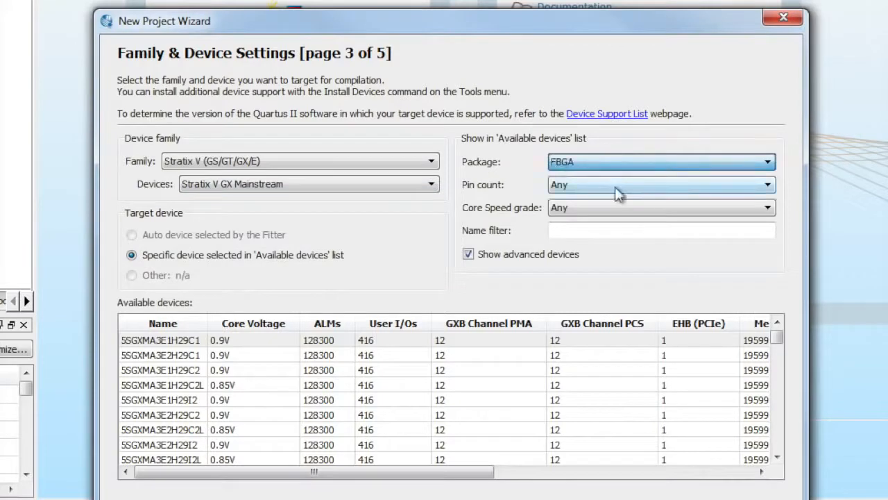
pyautogui.click(615, 187)
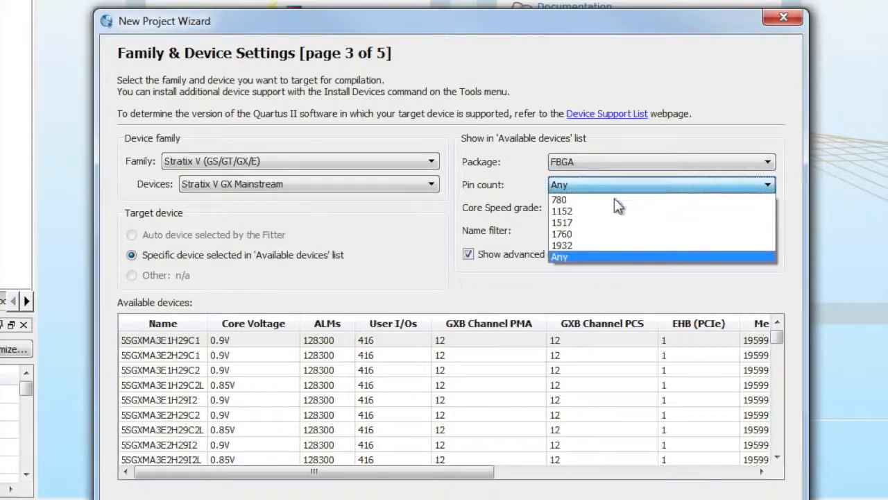
pyautogui.click(618, 245)
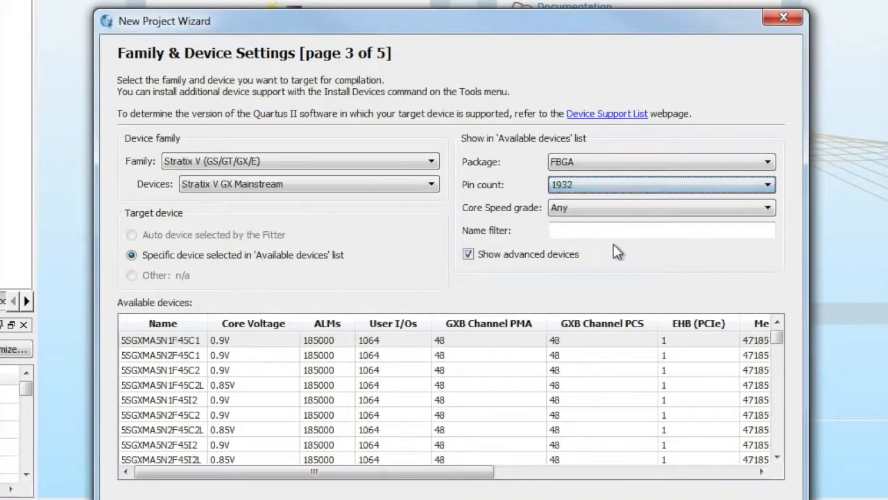
pyautogui.click(615, 208)
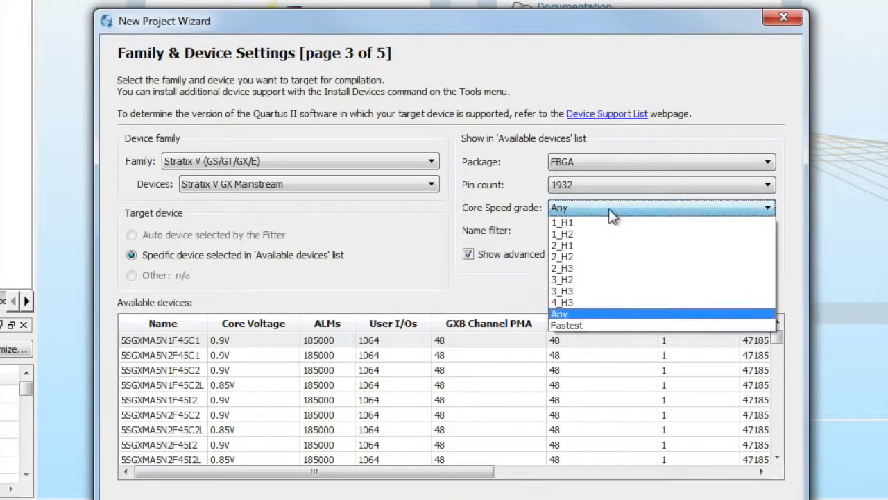
pyautogui.click(623, 326)
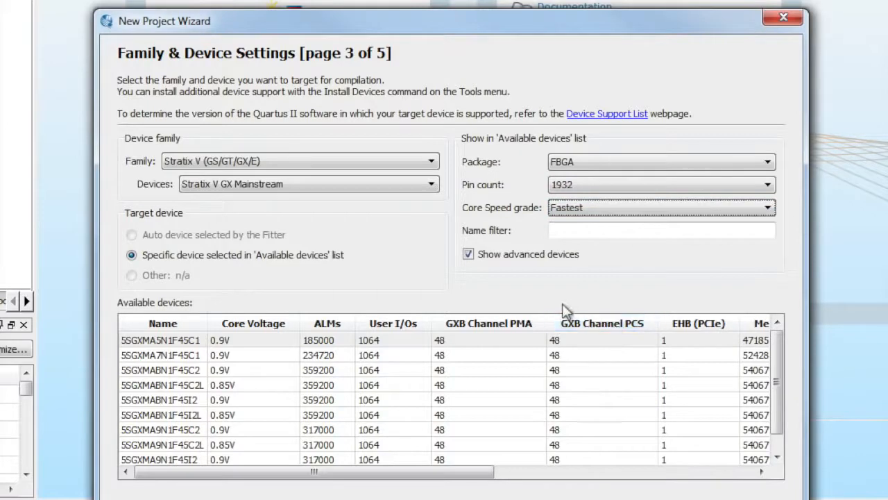
# Choose 5SGXMA5N1F45C1 as the target device, review its resource columns and proceed to the EDA tool settings
pyautogui.click(468, 257)
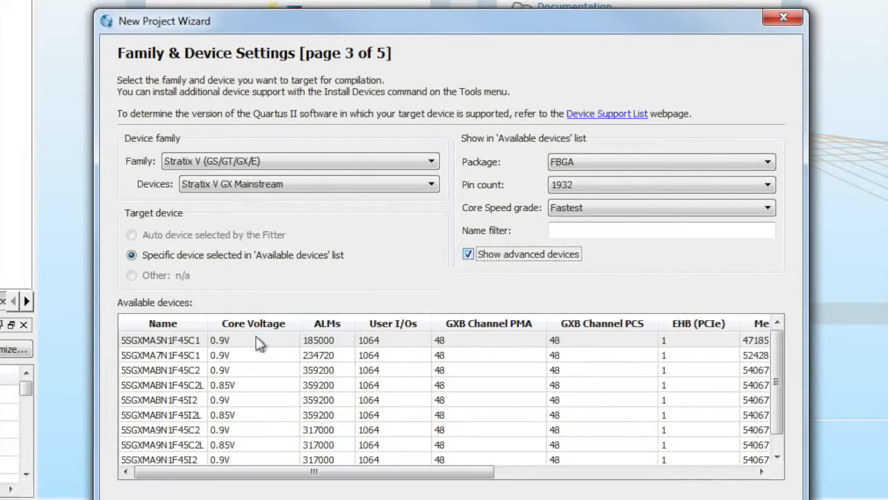
pyautogui.click(197, 344)
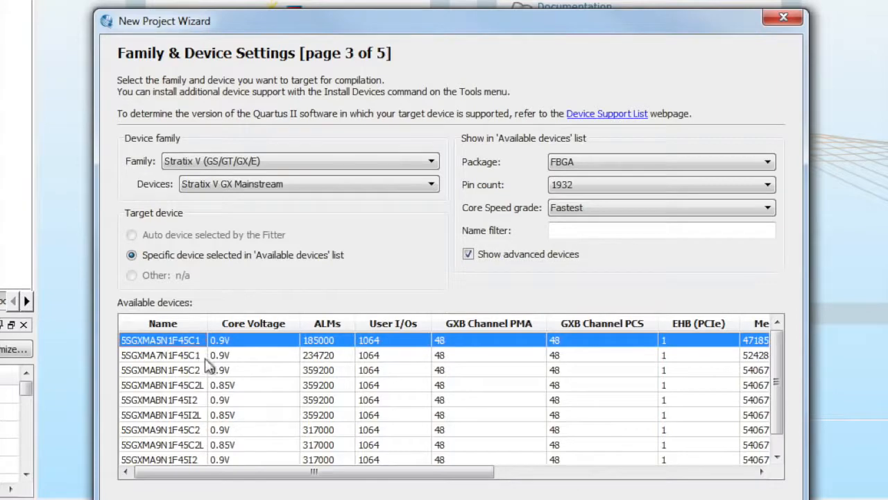
pyautogui.moveTo(363, 476); pyautogui.dragTo(654, 477)
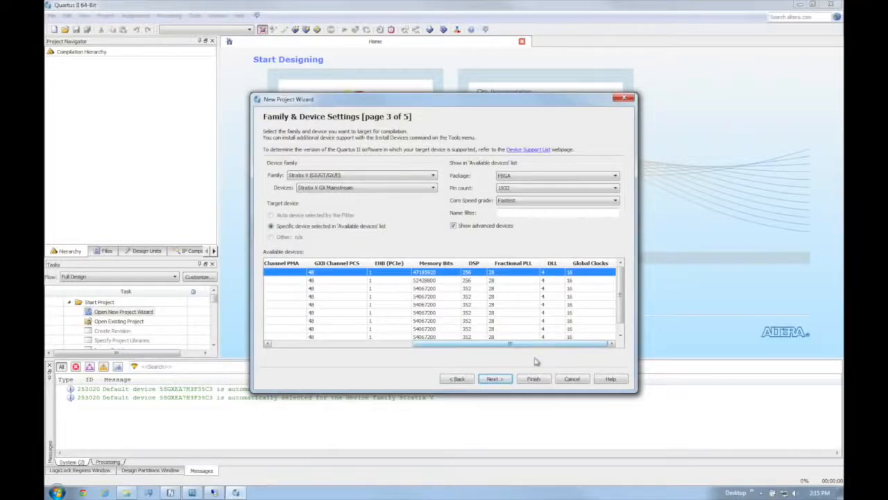
pyautogui.click(493, 379)
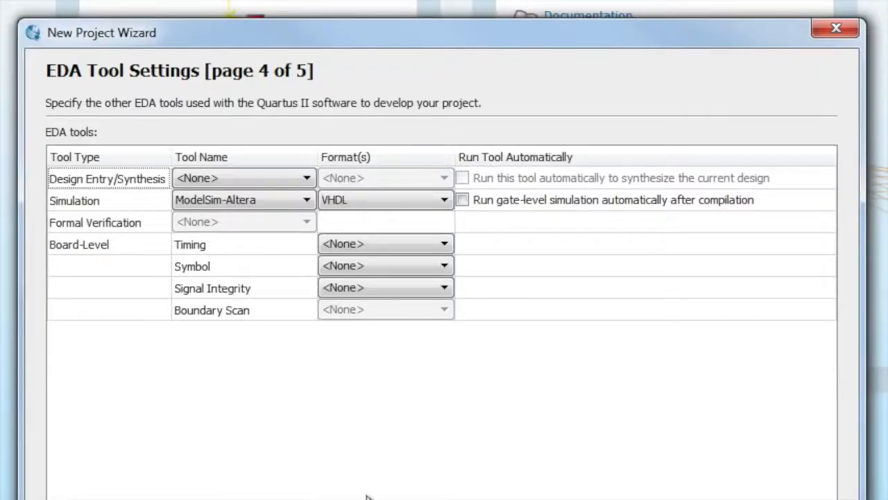
# Keep ModelSim-Altera as the simulation tool, set its format to Verilog HDL and finish creating the project
pyautogui.click(270, 202)
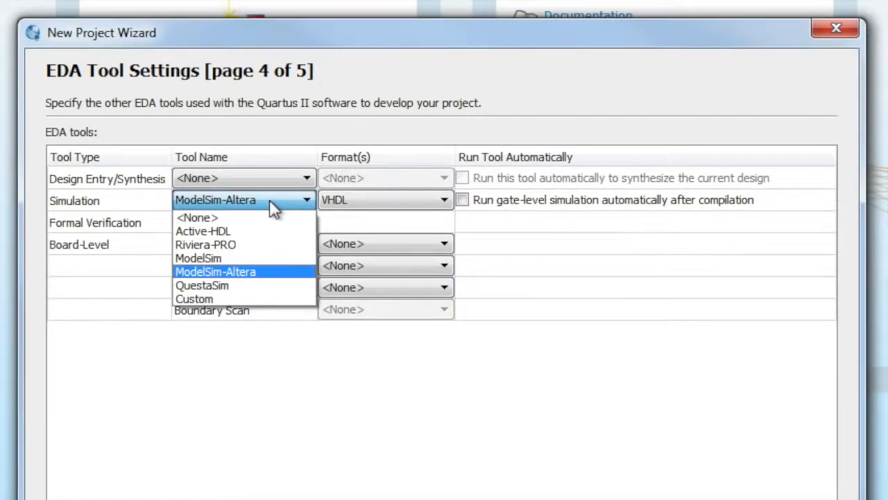
pyautogui.click(271, 203)
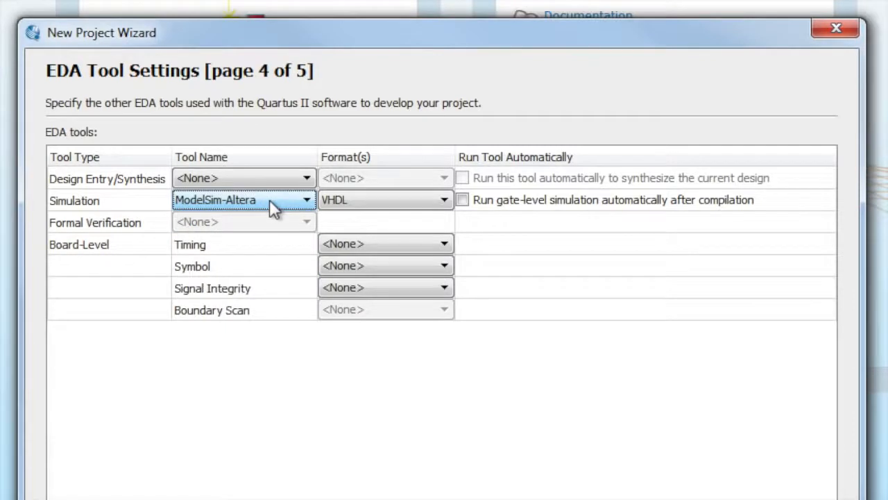
pyautogui.click(388, 203)
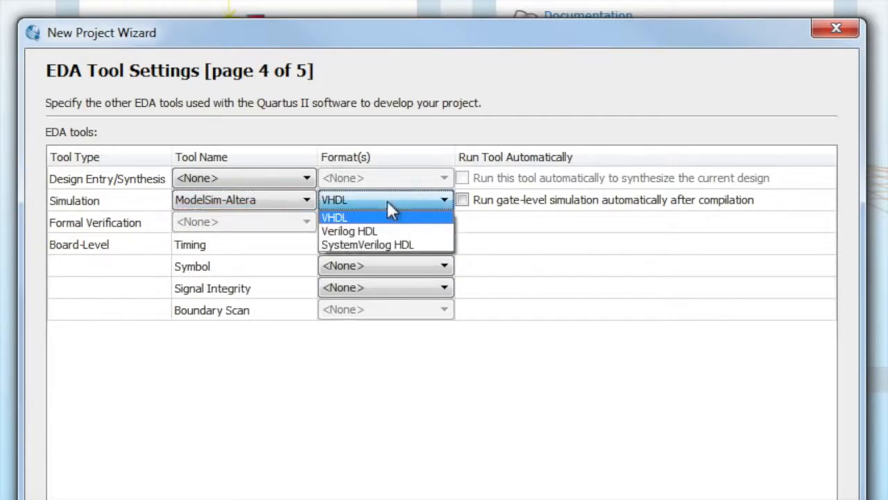
pyautogui.click(392, 232)
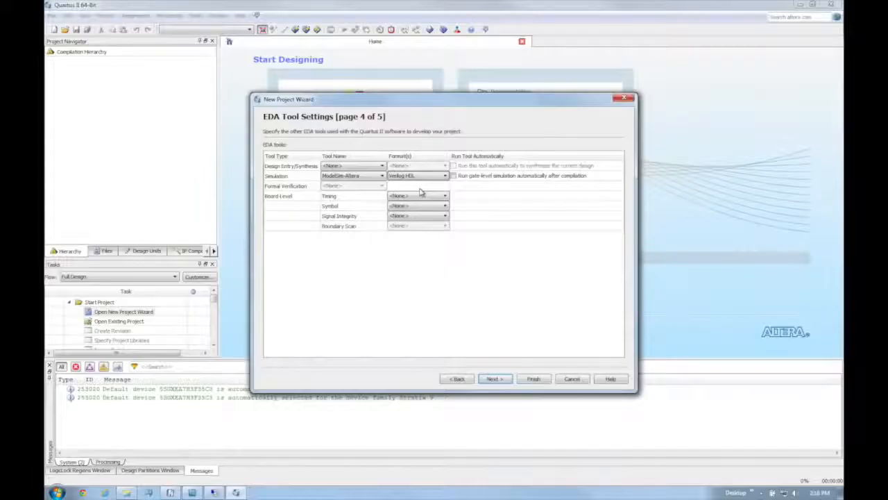
pyautogui.click(500, 380)
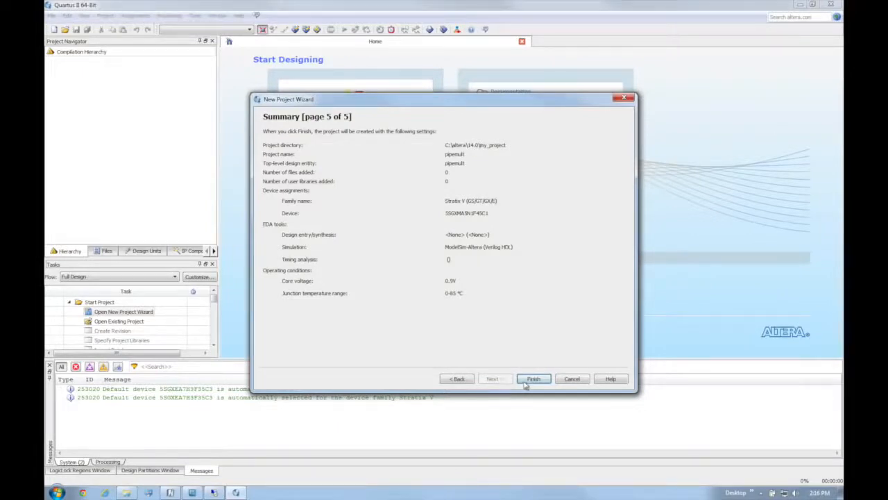
pyautogui.click(533, 379)
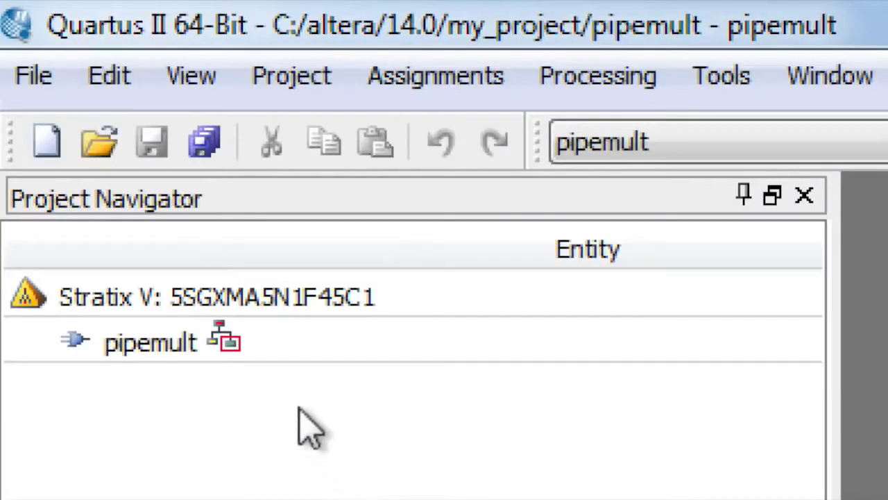
# Examine the new project's target device, top-level entity and file list in the Project Navigator
pyautogui.click(268, 300)
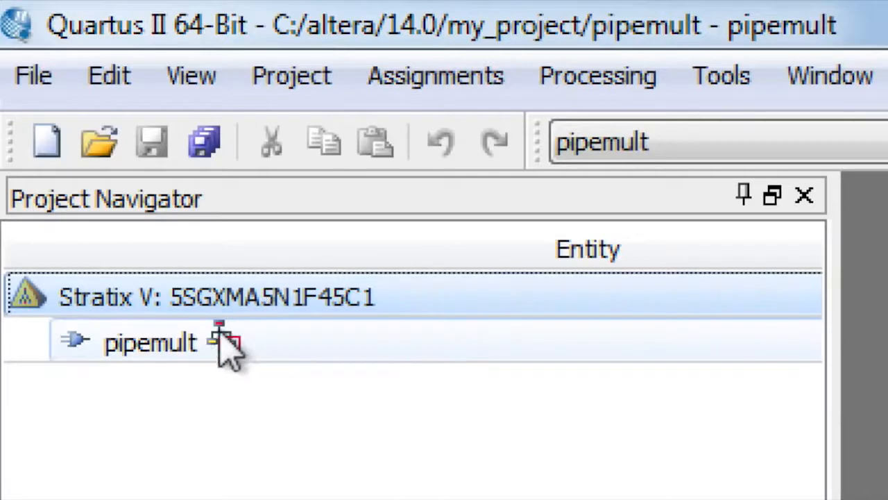
pyautogui.click(166, 358)
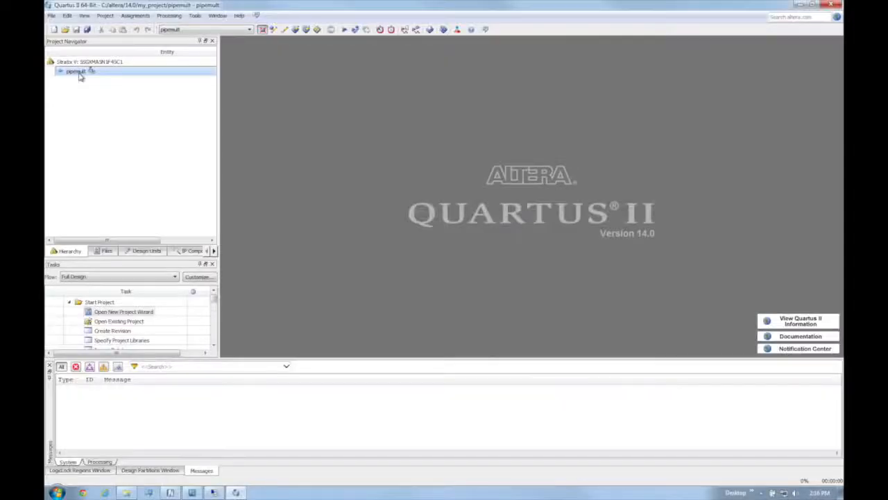
pyautogui.click(103, 250)
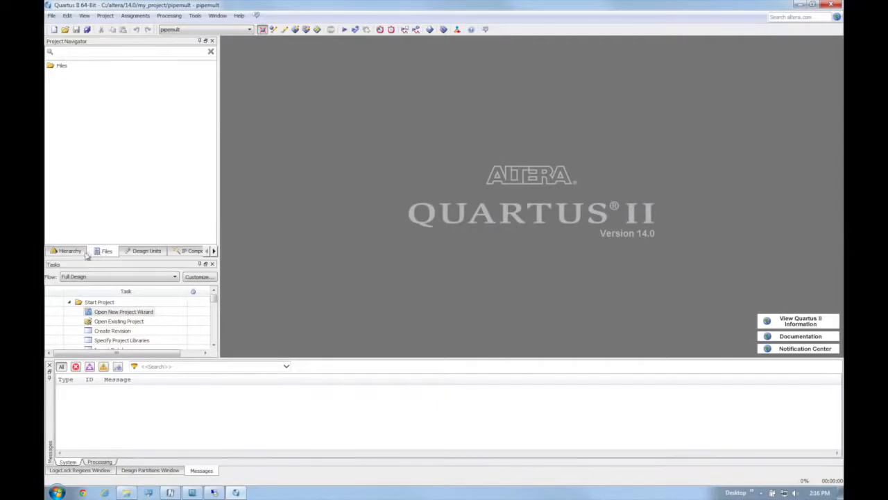
pyautogui.click(73, 252)
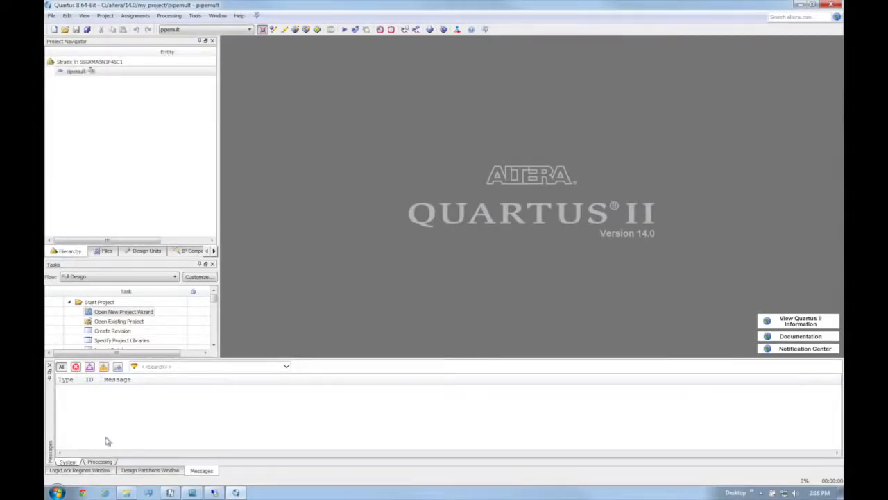
# Switch to Windows Explorer and browse to the project folder C:\altera\14.0\my_project
pyautogui.click(127, 493)
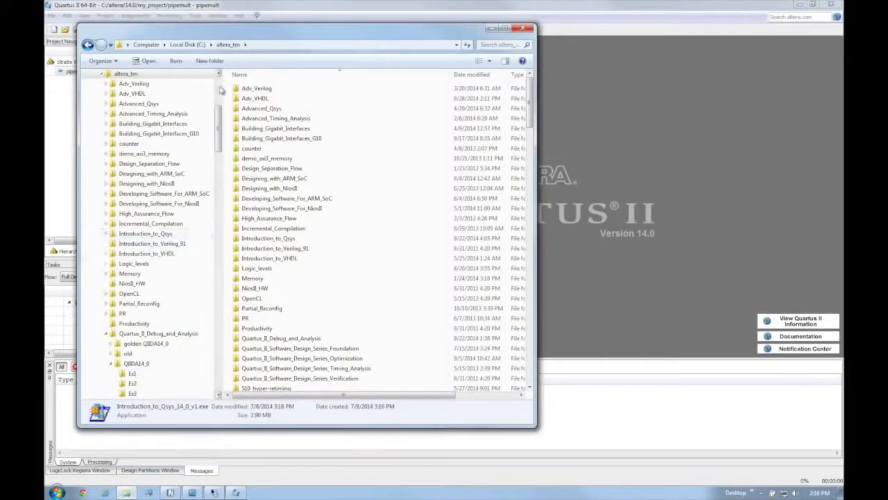
pyautogui.scroll(7, 219, 97)
pyautogui.click(123, 257)
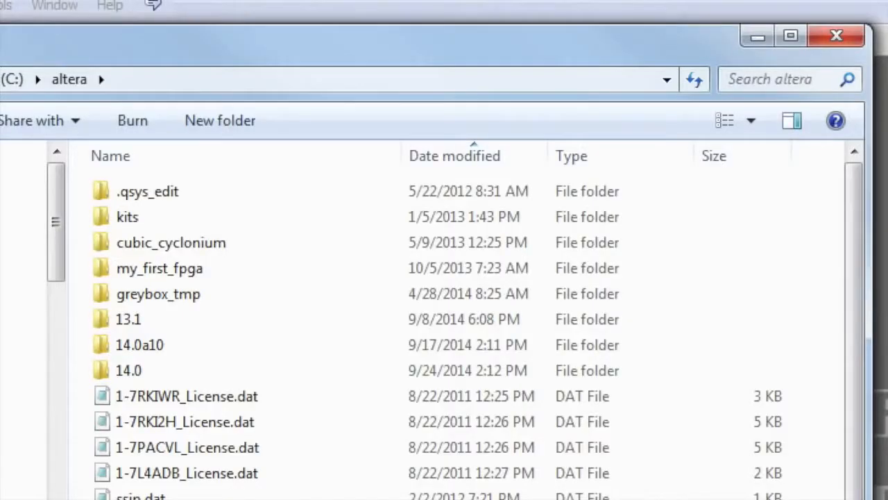
pyautogui.doubleClick(100, 370)
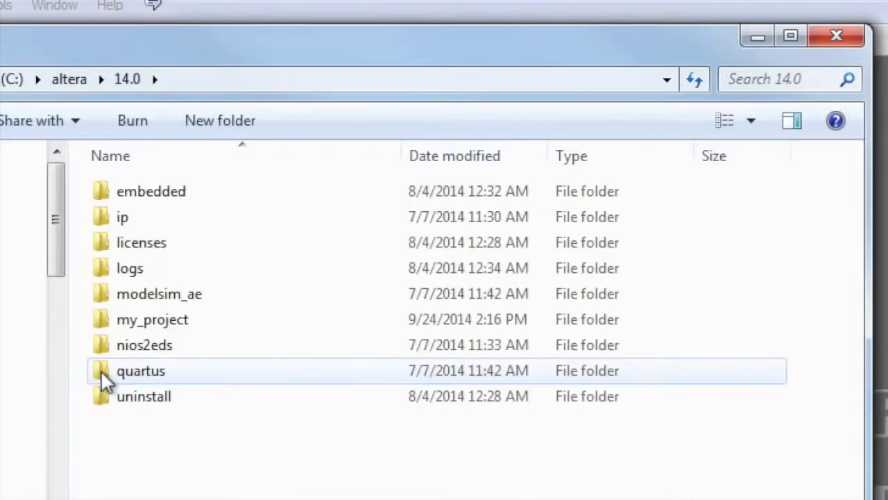
pyautogui.doubleClick(100, 319)
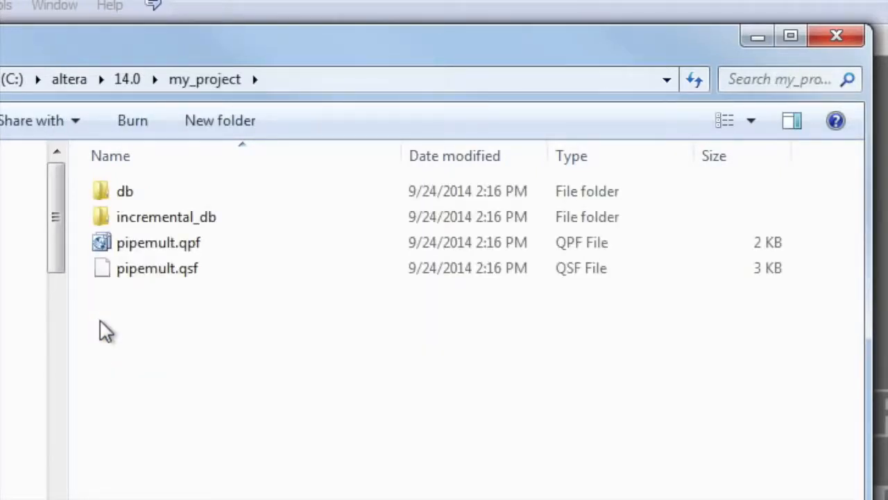
# Inspect the pipemult.qpf and pipemult.qsf entries and open pipemult.qpf in Notepad
pyautogui.click(201, 243)
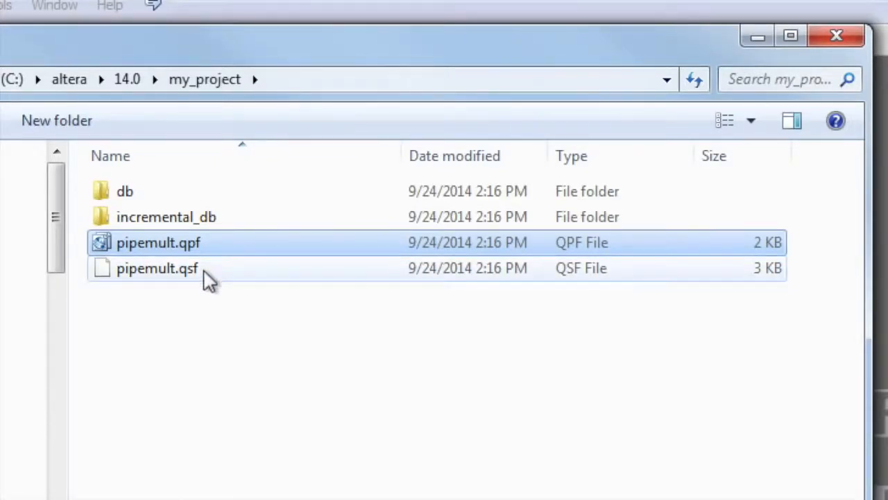
pyautogui.click(207, 275)
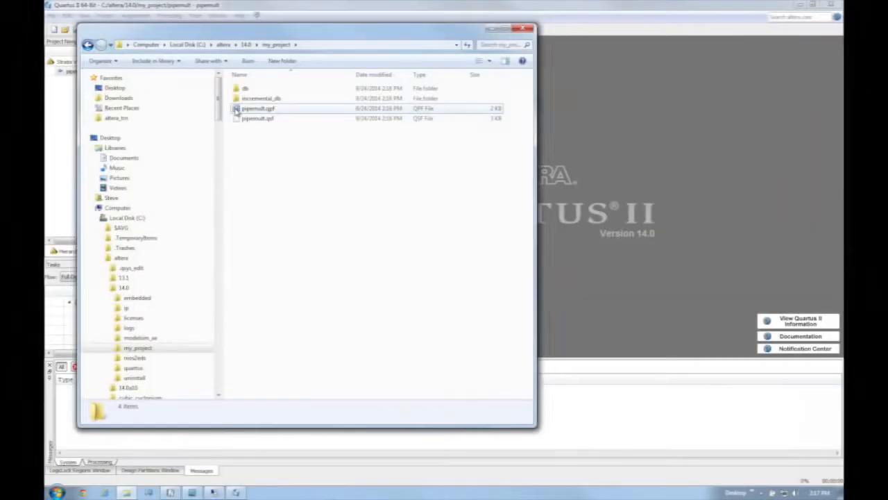
pyautogui.rightClick(236, 109)
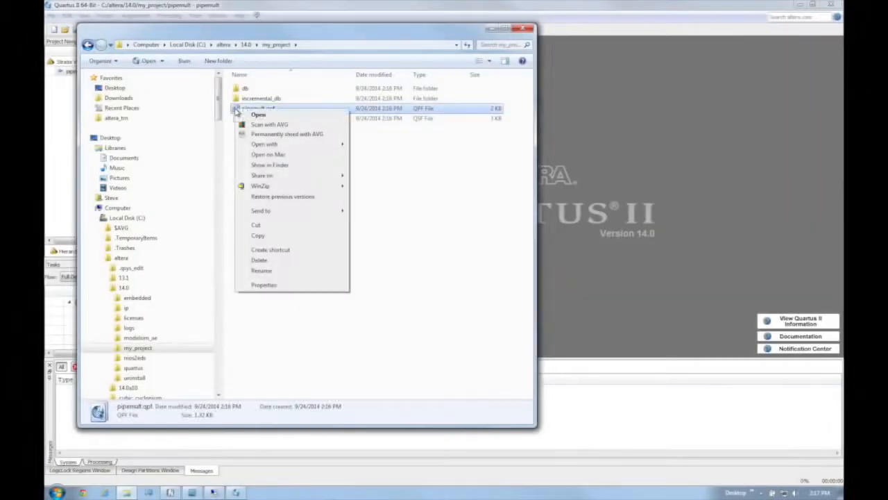
pyautogui.moveTo(303, 147)
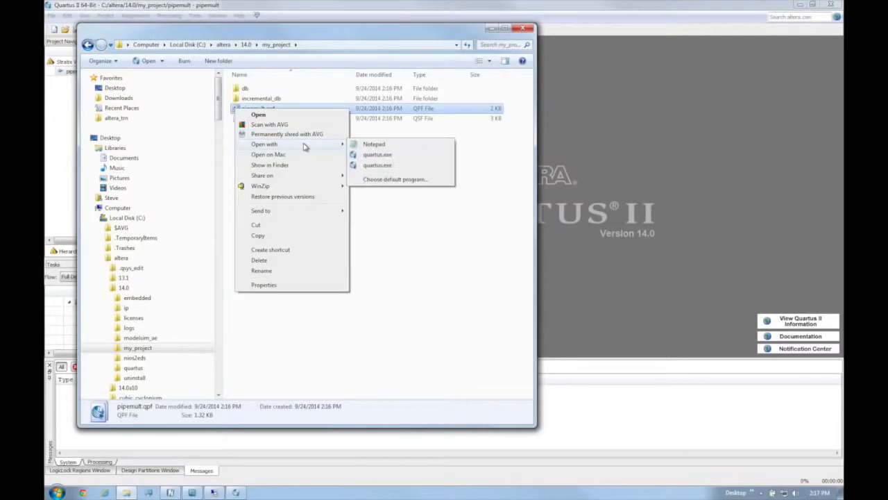
pyautogui.click(396, 146)
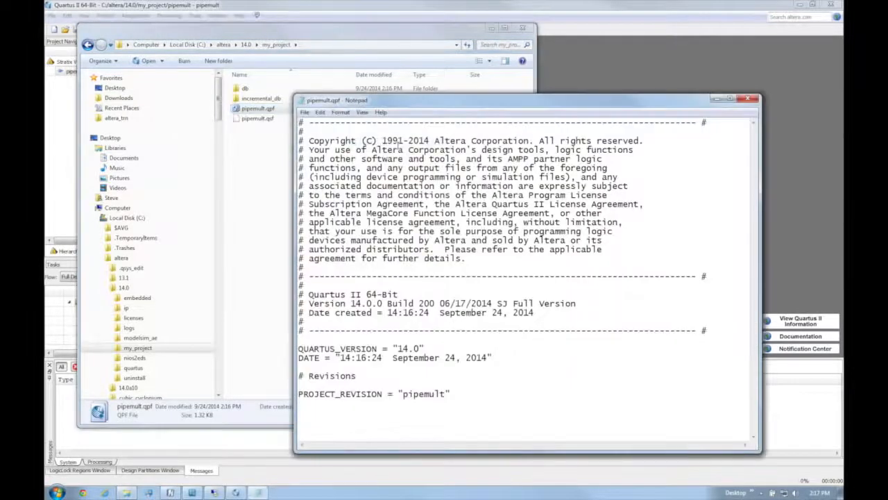